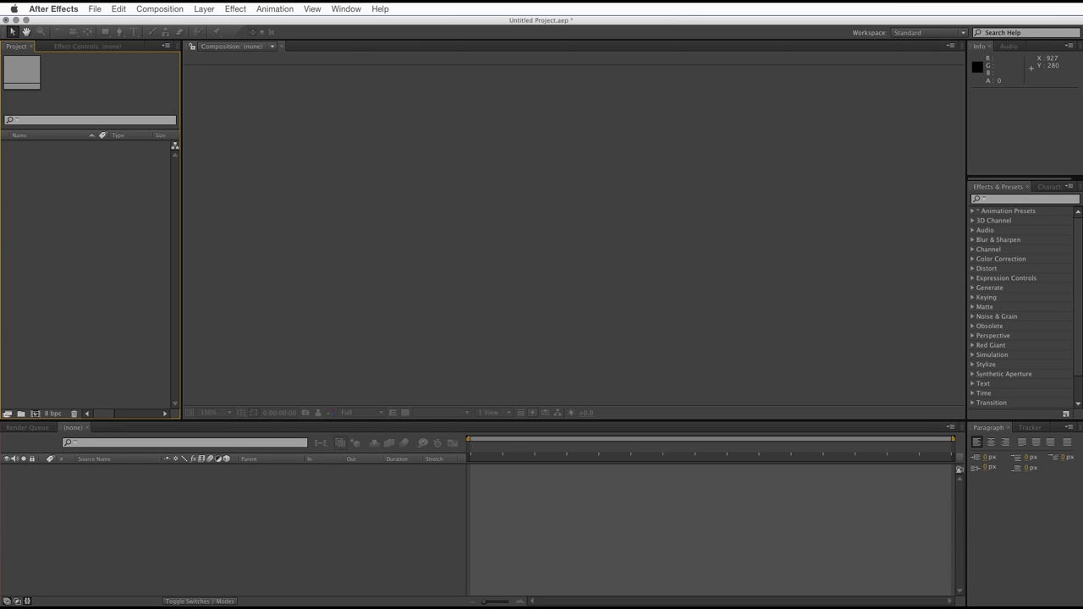
Step: Import cat.png and dog.png, then build a composition named cat from cat.png
drag(986, 389, 87, 247)
click(87, 247)
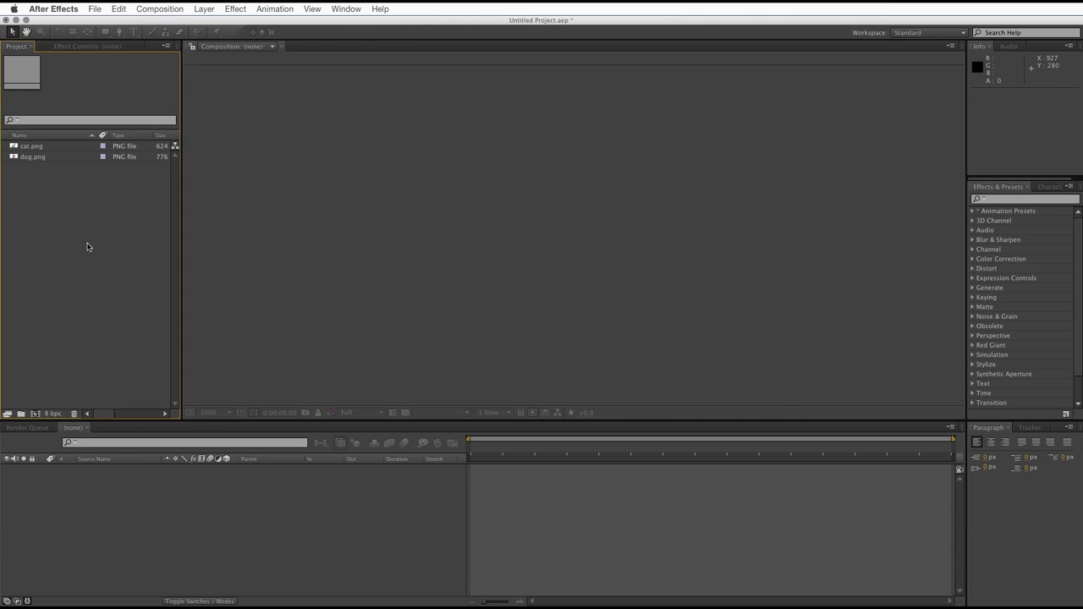
click(80, 194)
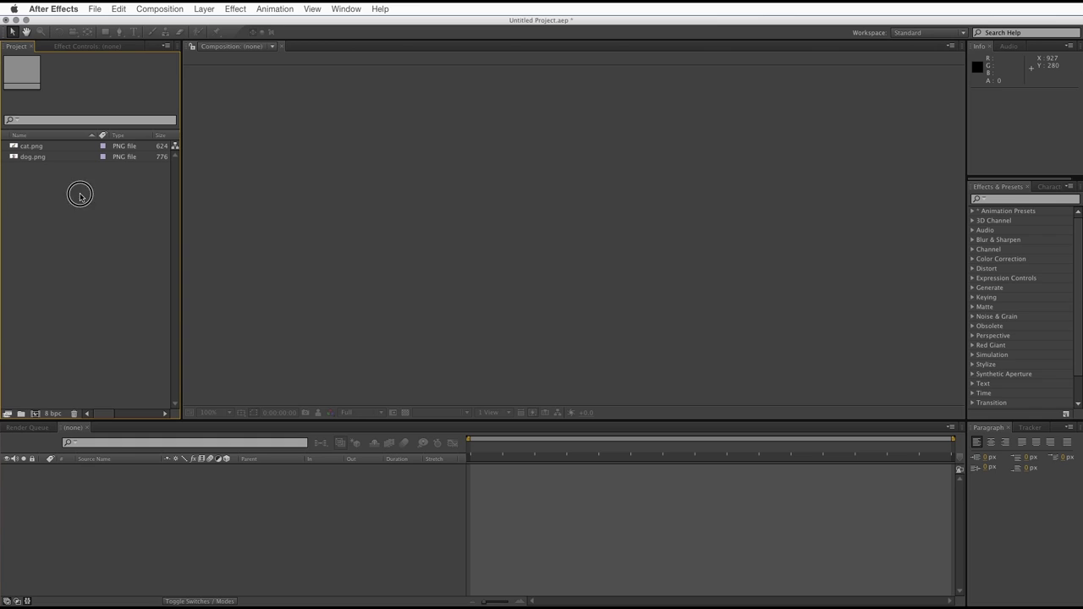
click(25, 149)
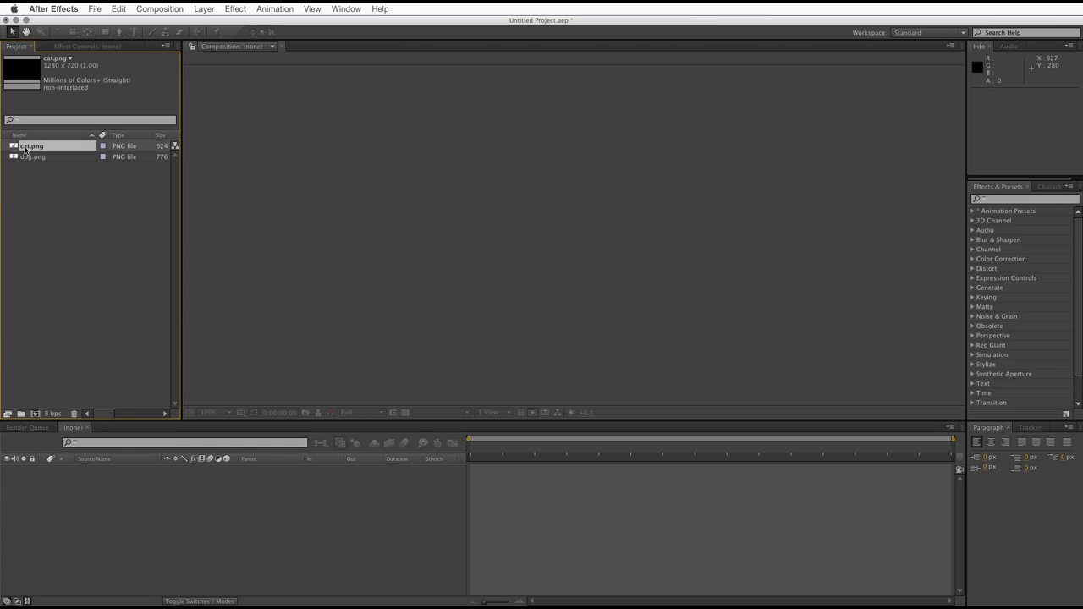
drag(24, 150, 466, 269)
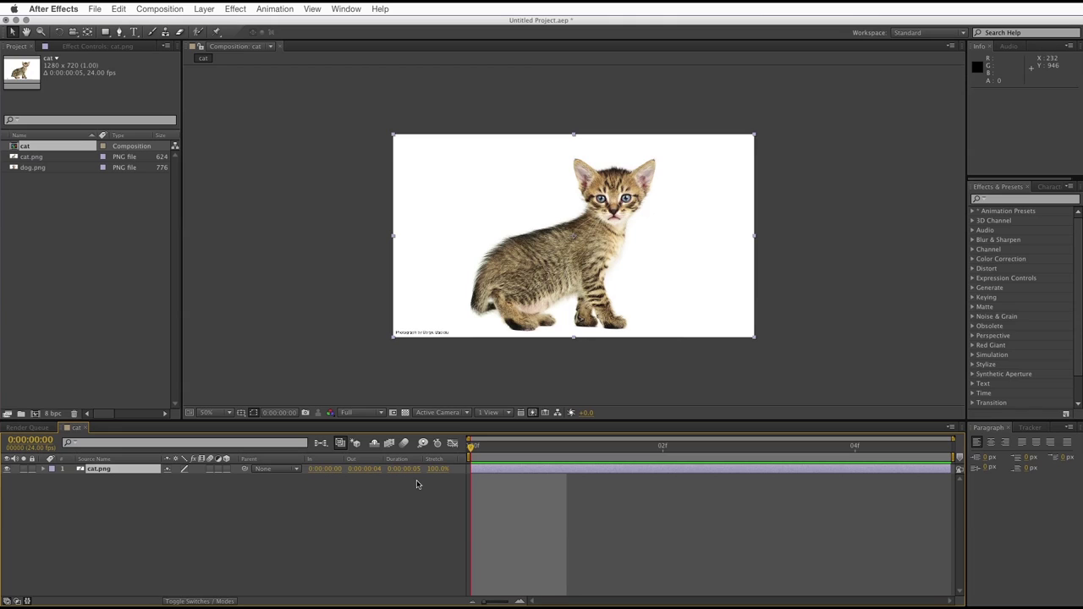
Step: Add dog.png as a layer above cat.png and shorten it to two frames
click(407, 504)
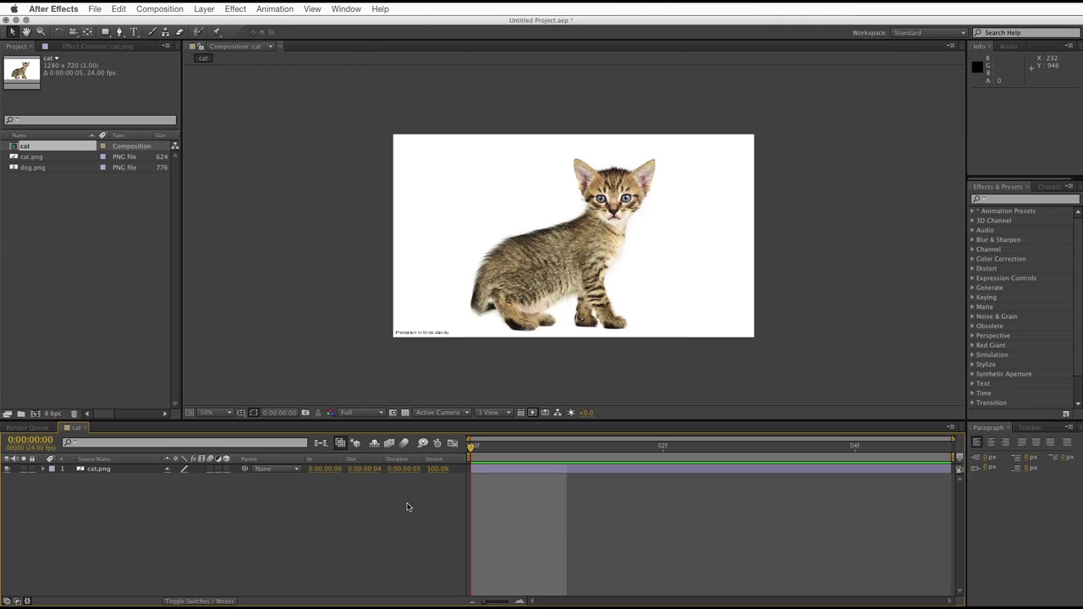
click(14, 201)
drag(32, 167, 664, 468)
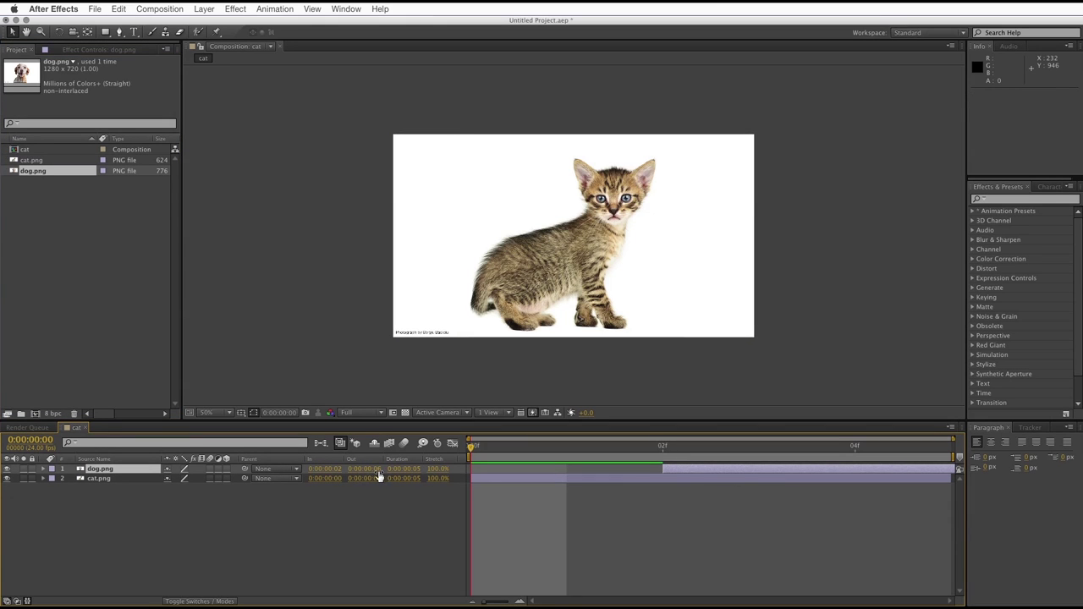
drag(414, 474, 414, 476)
Step: Scrub the playhead to frame 2 to see the dog appear, then return to frame 0
click(471, 448)
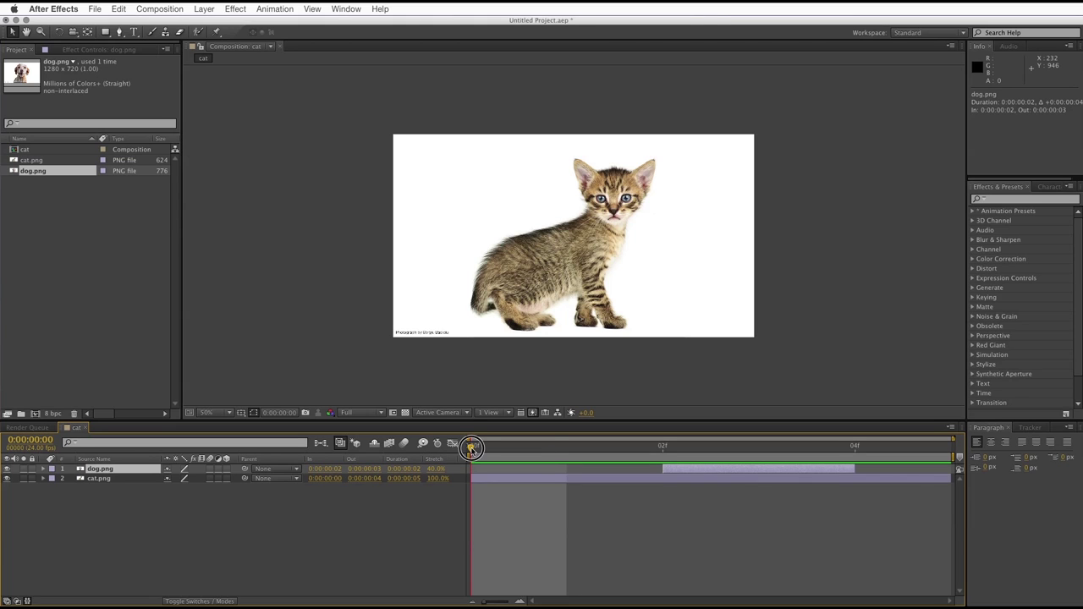
drag(471, 447, 867, 497)
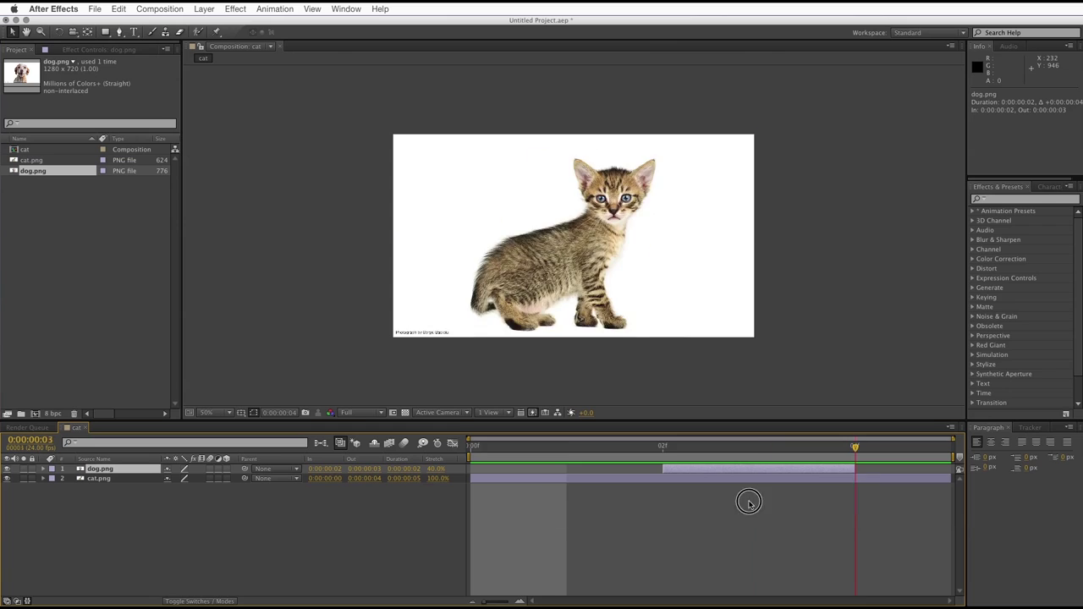
click(481, 508)
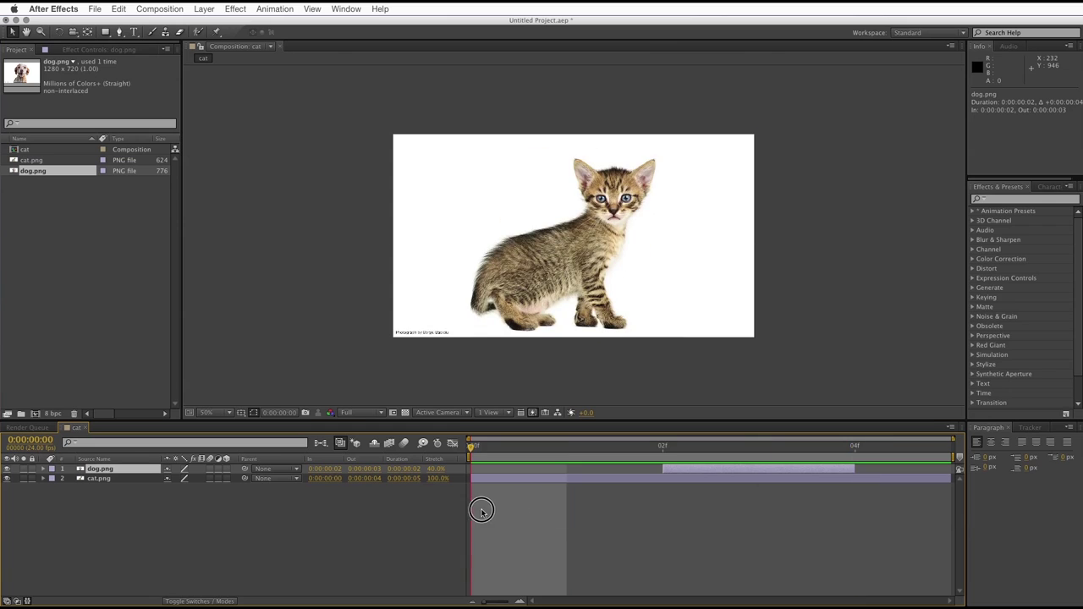
Step: Add the cat composition to the Render Queue and render it to cat.mov
click(154, 7)
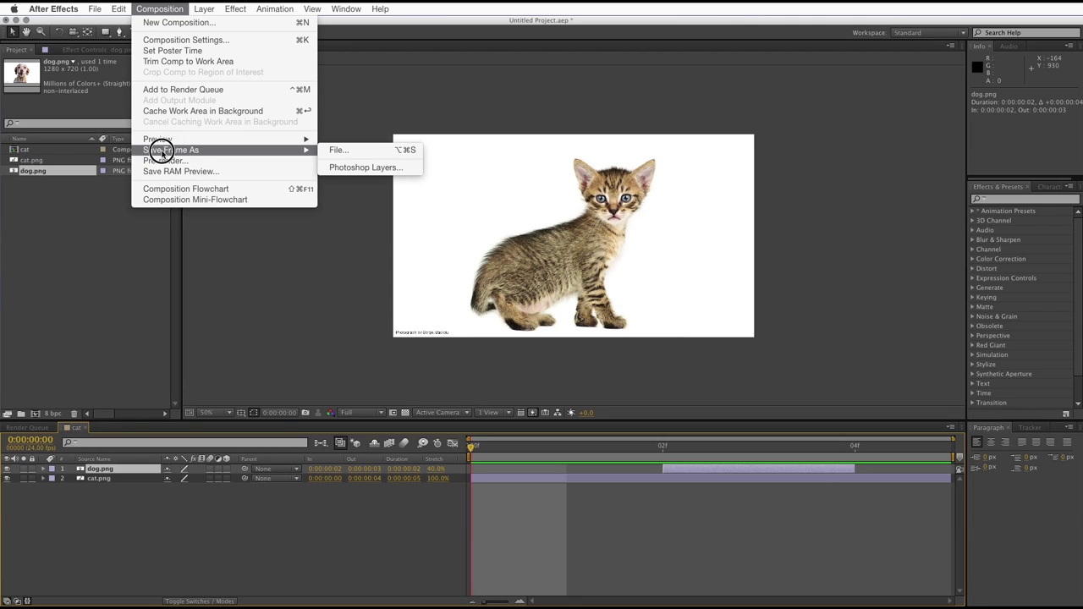
click(179, 90)
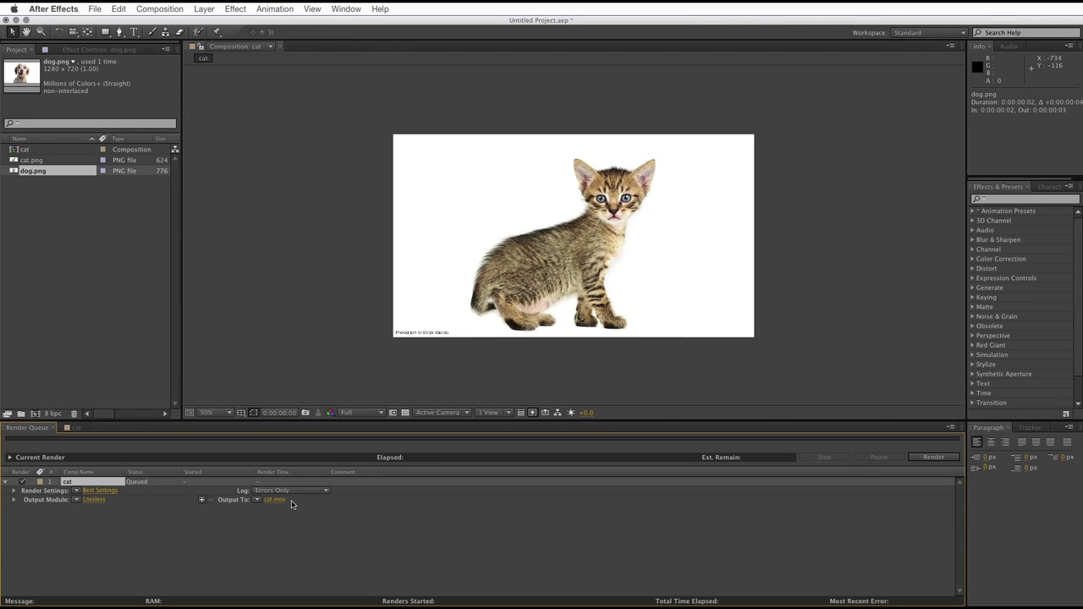
click(927, 456)
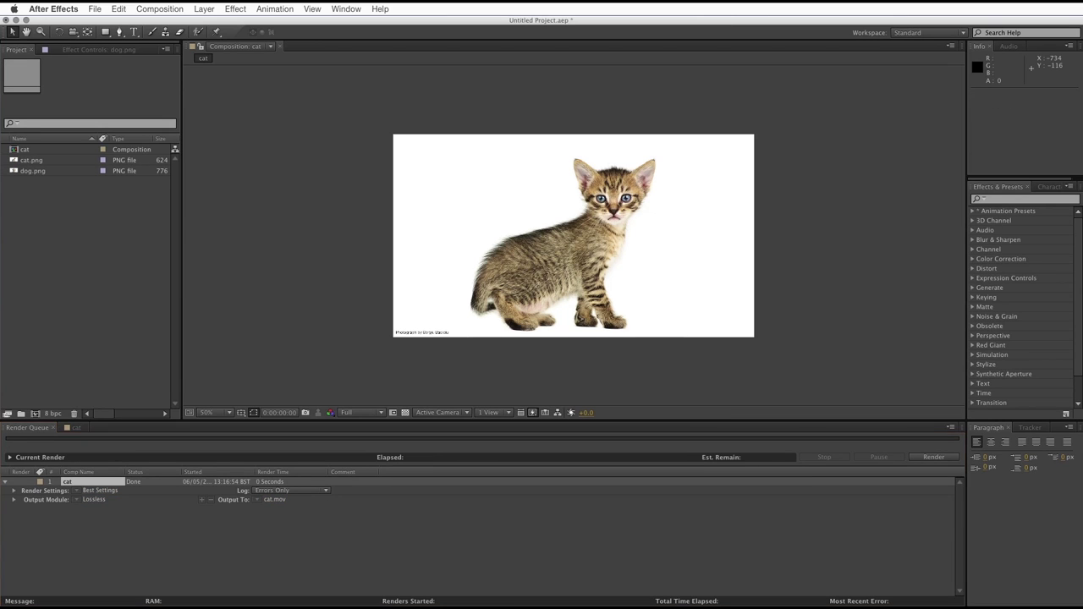
Step: Import the rendered cat.mov and make a new composition, cat 2, from it
key(super+Tab)
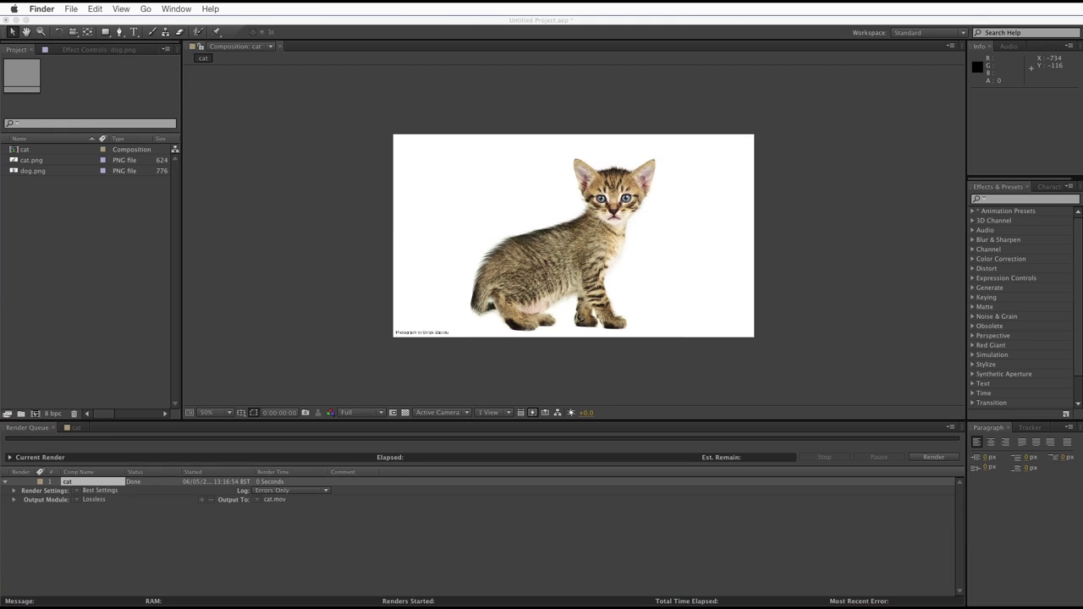
drag(84, 305, 58, 237)
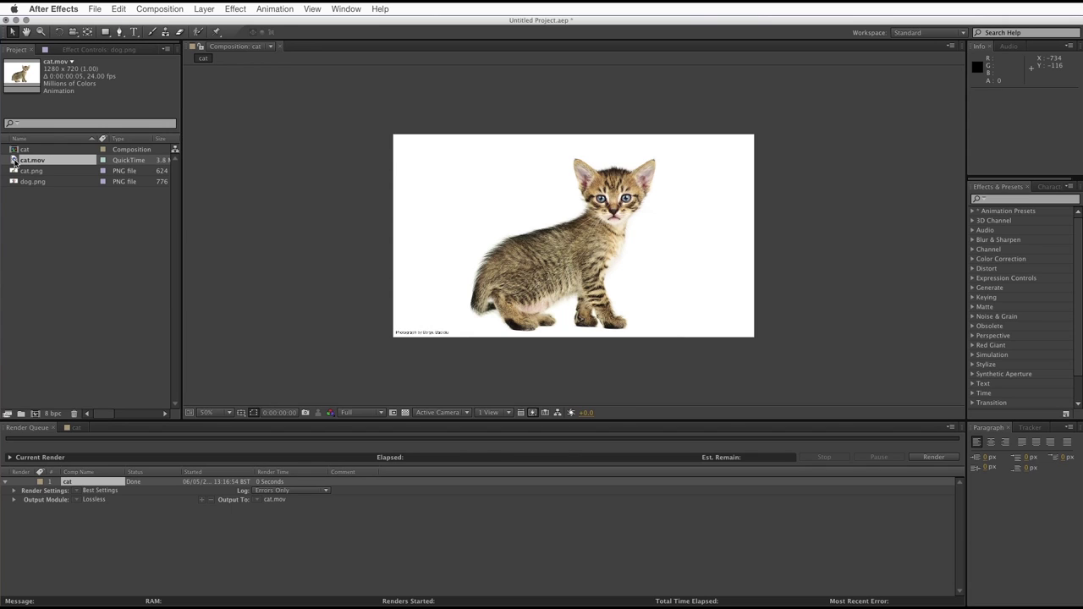
drag(14, 160, 35, 416)
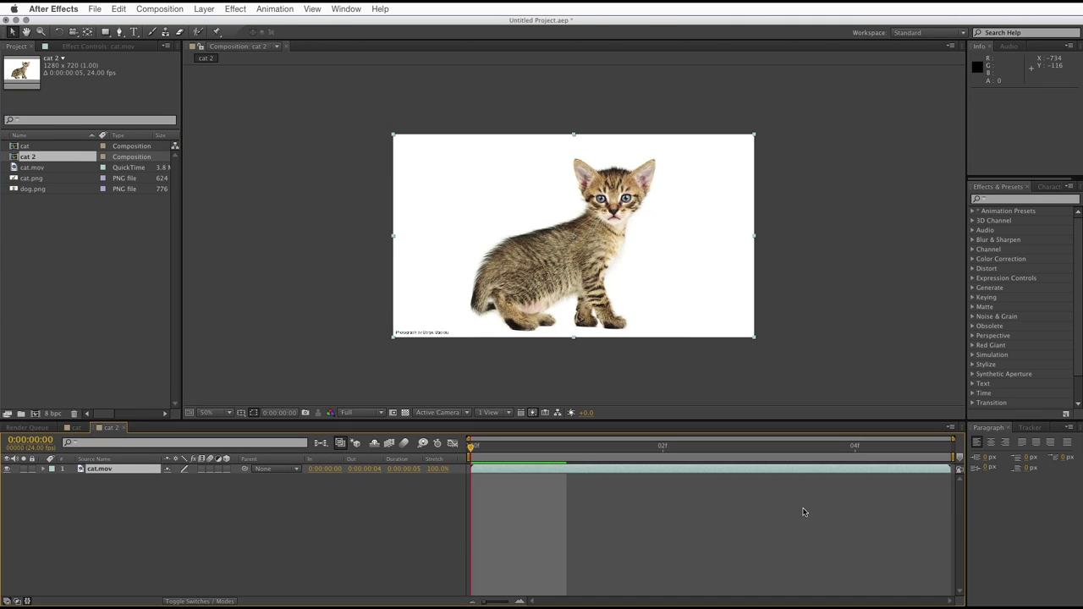
drag(472, 446, 446, 439)
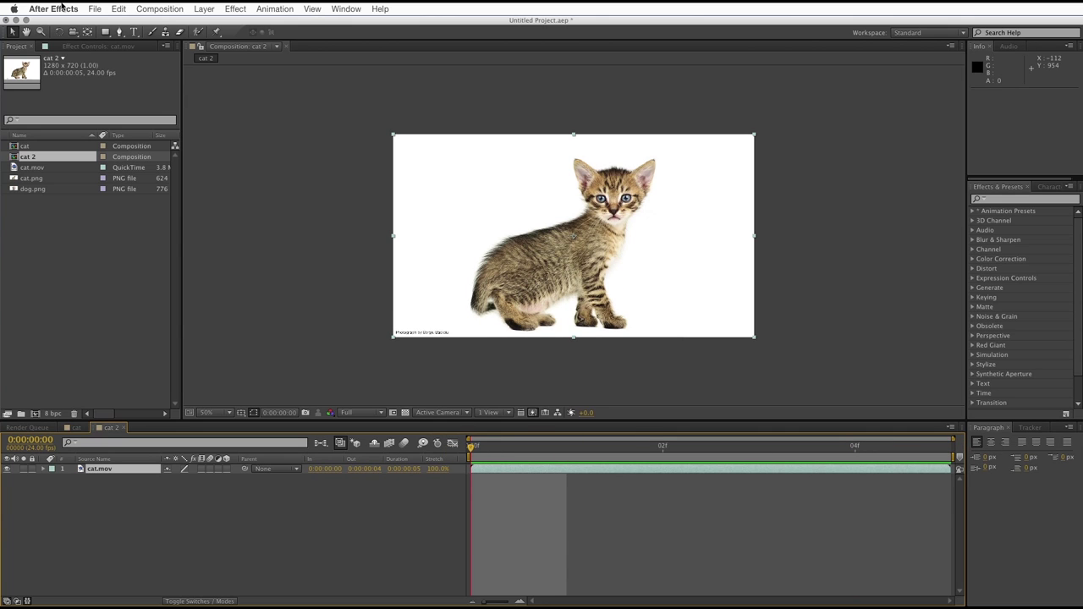
Step: Change the cat 2 composition's duration to 0:00:08:00 in Composition Settings
click(159, 9)
click(169, 40)
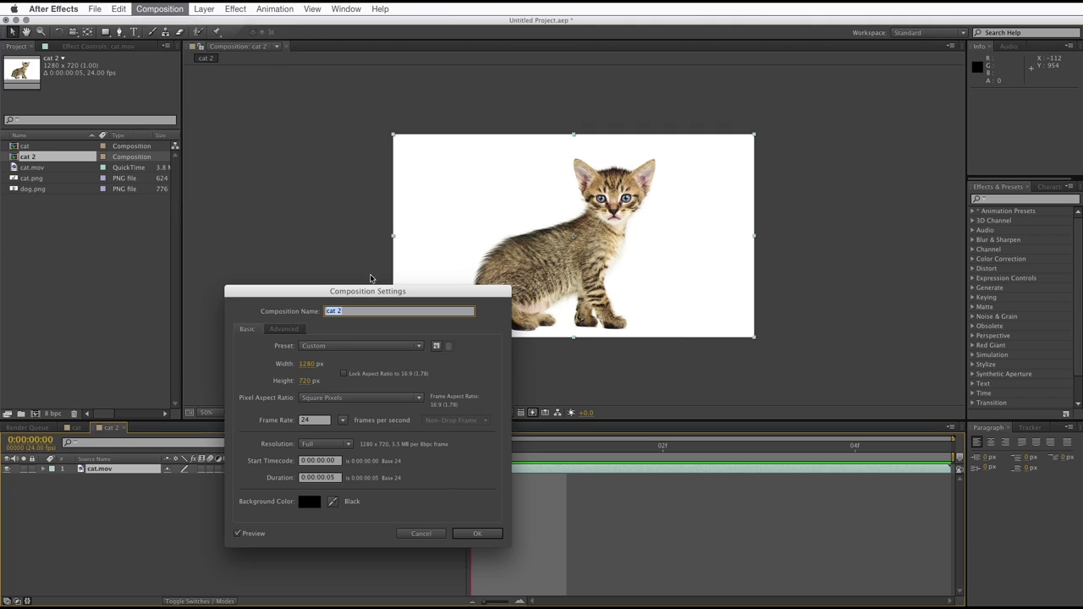
click(321, 478)
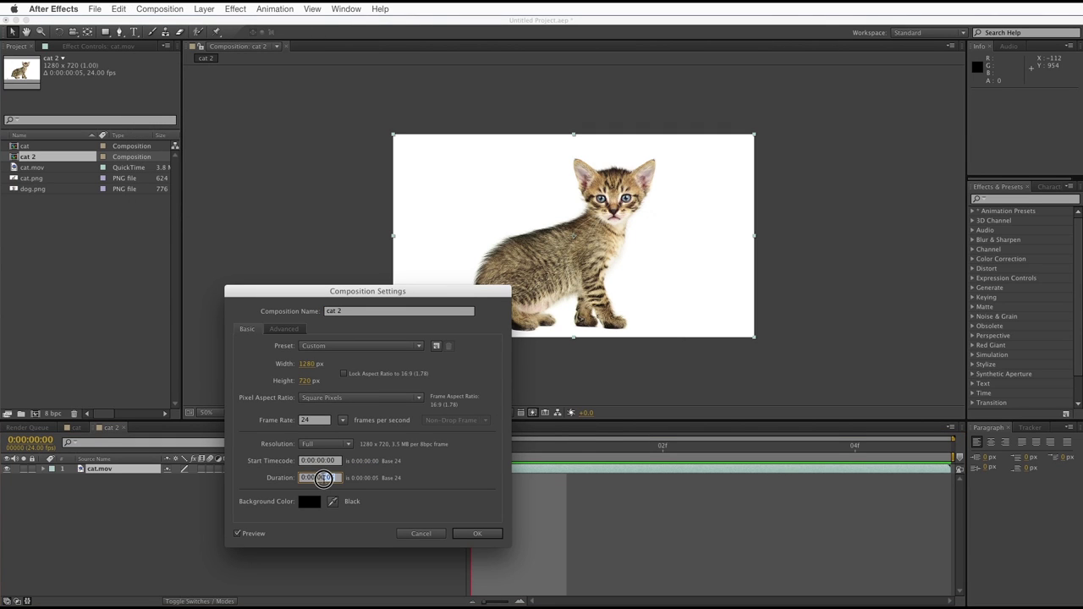
text(08)
key(Return)
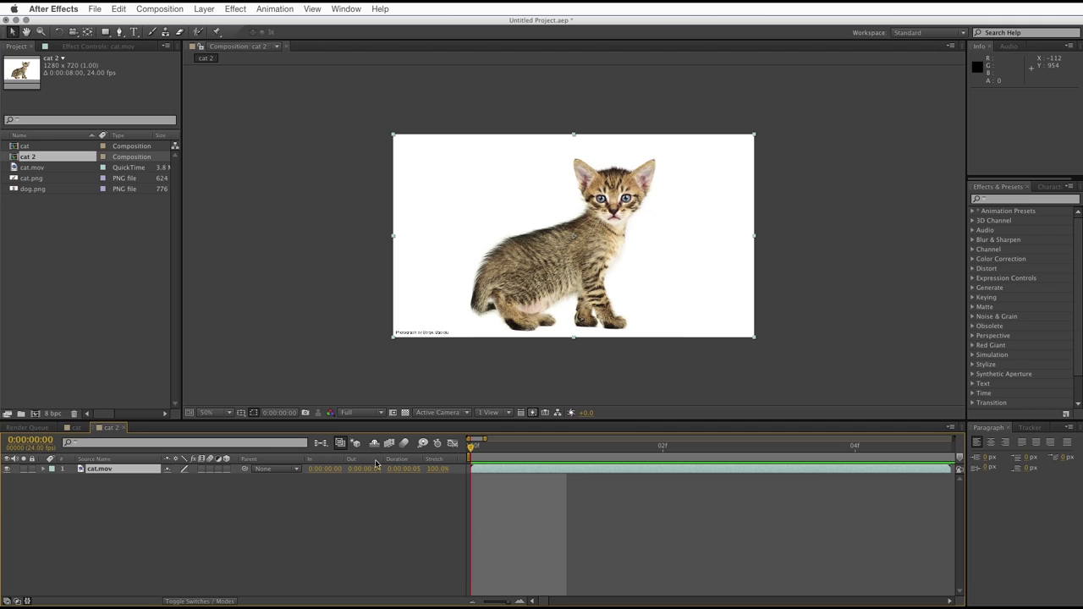
Step: Enable Time Remapping on cat.mov and stretch the layer and its last keyframe to 8 s
drag(510, 602, 475, 601)
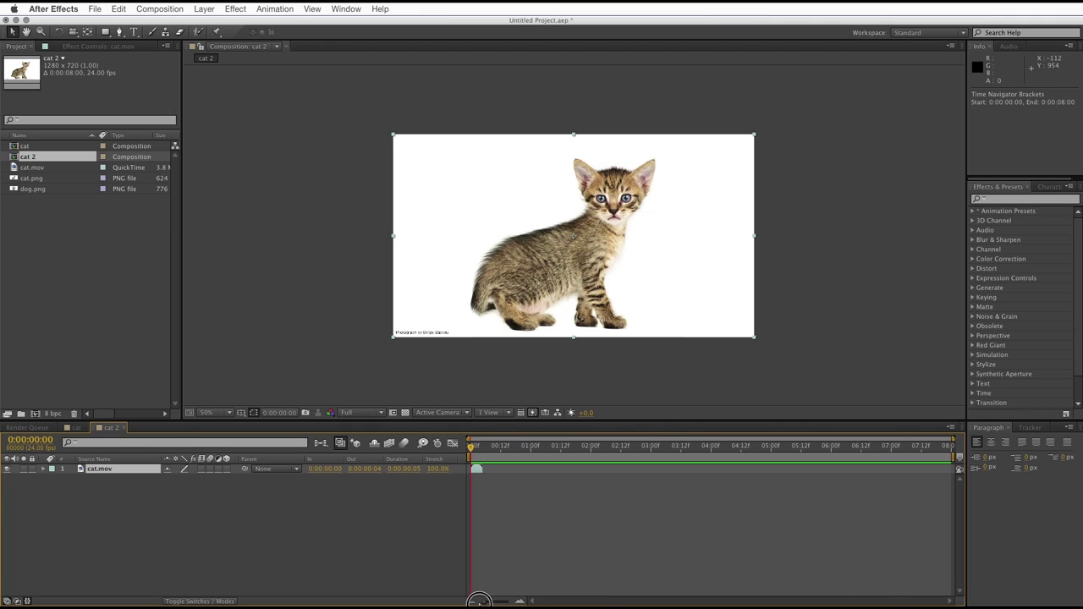
mouse_move(475, 472)
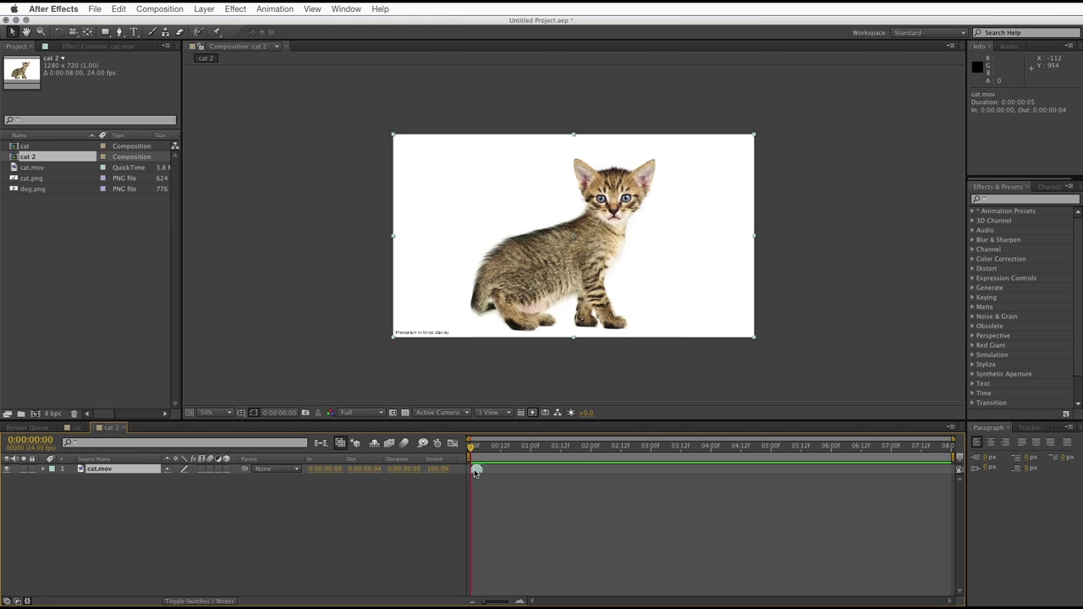
right_click(475, 472)
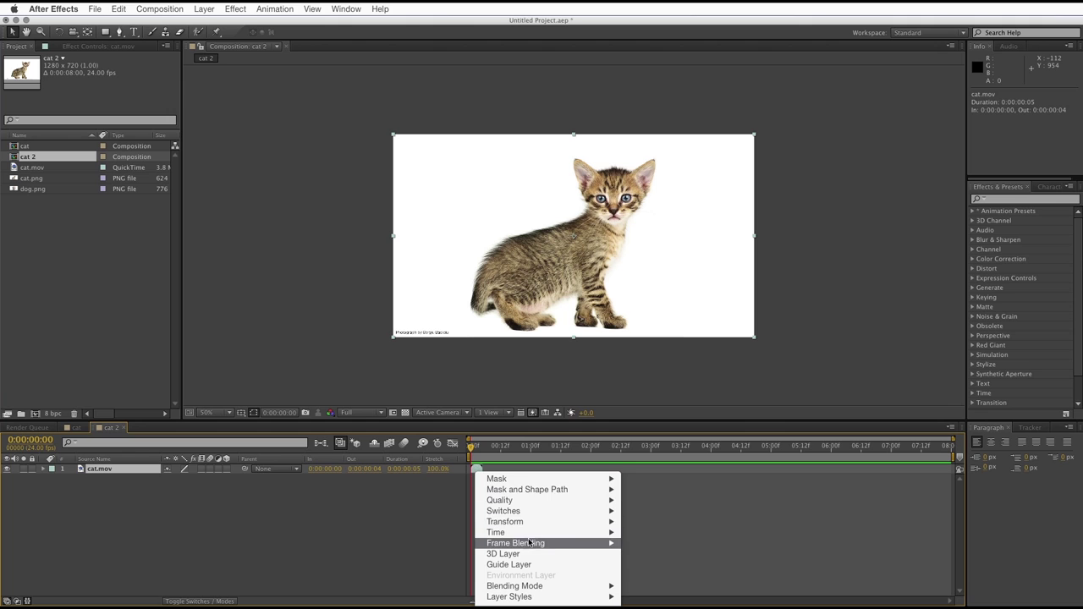
mouse_move(534, 535)
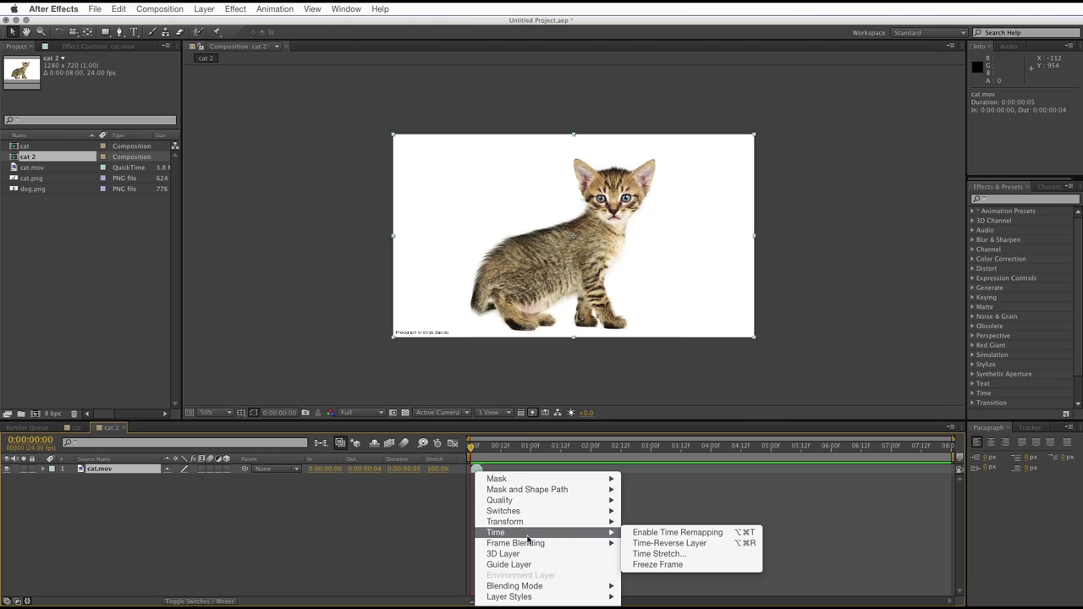
click(673, 532)
drag(482, 470, 949, 493)
drag(483, 479, 951, 508)
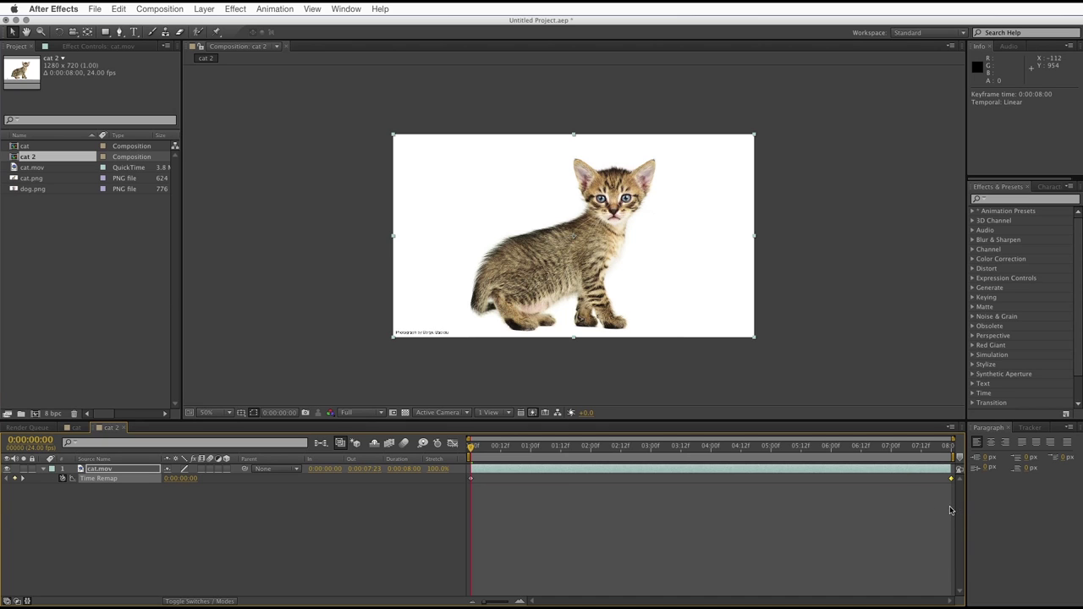
Step: Set cat.mov to Pixel Motion frame blending and switch on the composition's frame blending
right_click(570, 471)
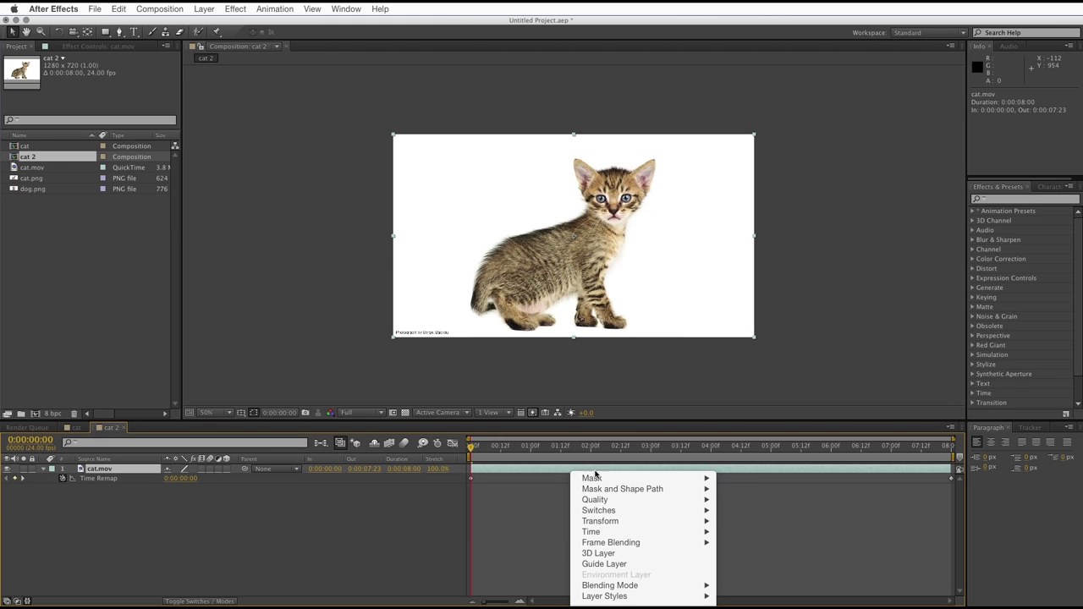
mouse_move(625, 545)
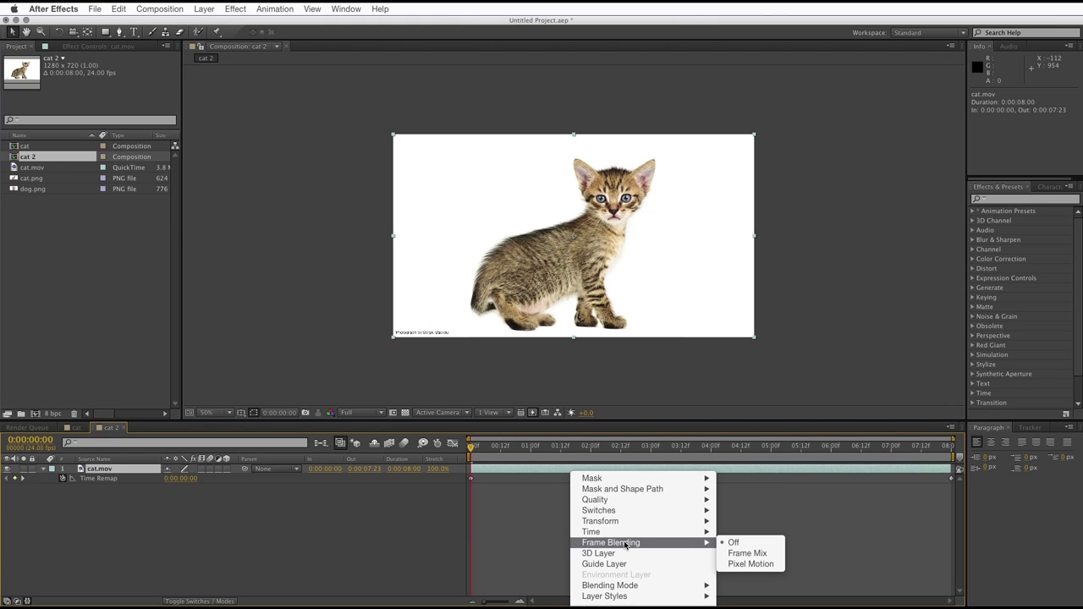
click(751, 565)
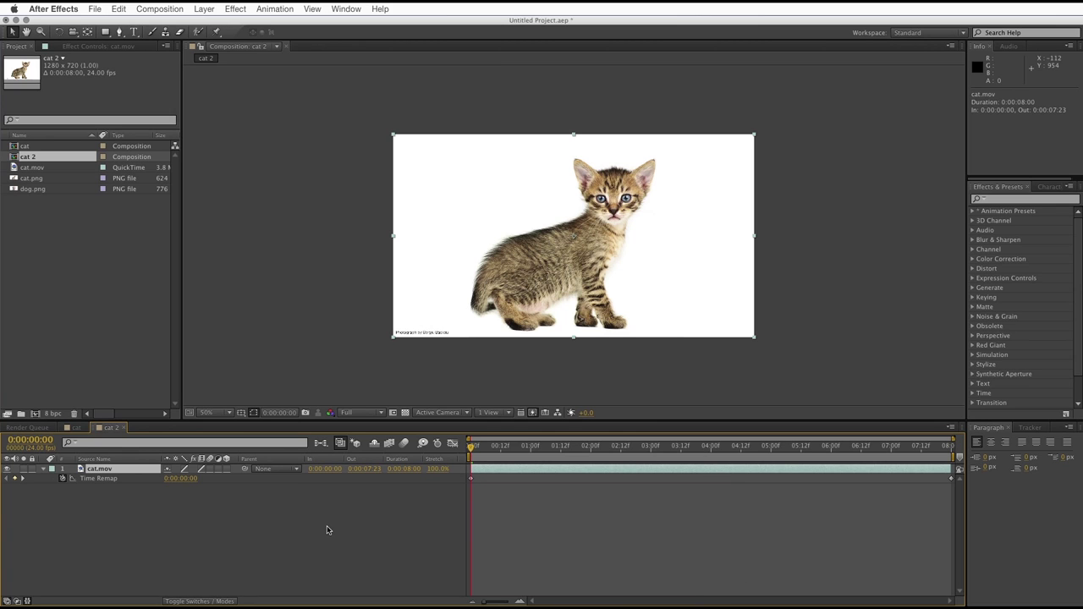
click(390, 445)
Step: RAM preview the 8-second cat 2 composition with the numeric keypad 0 key
key(KP_0)
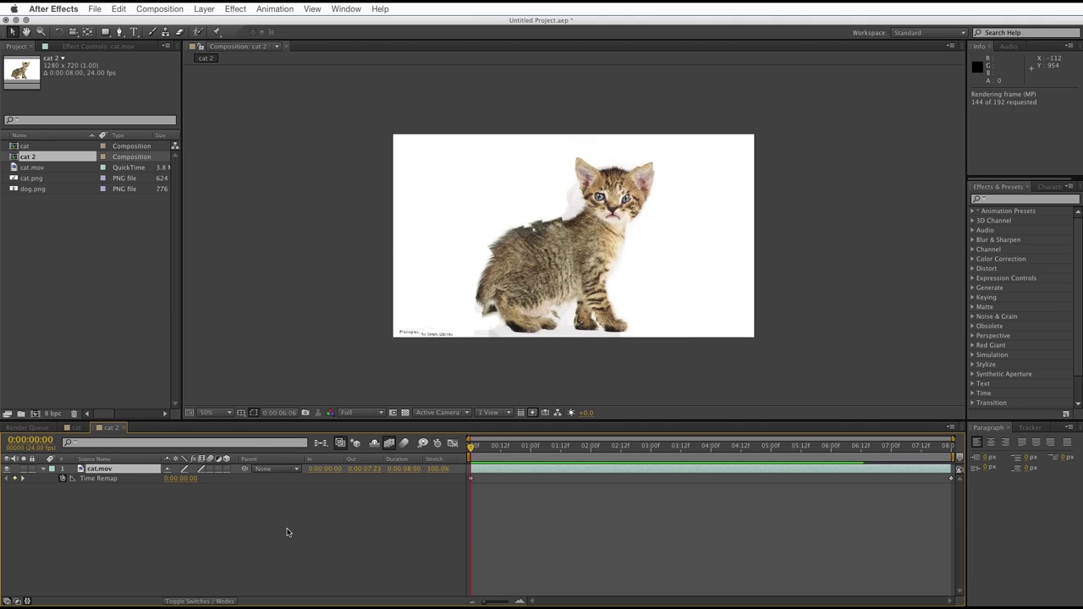